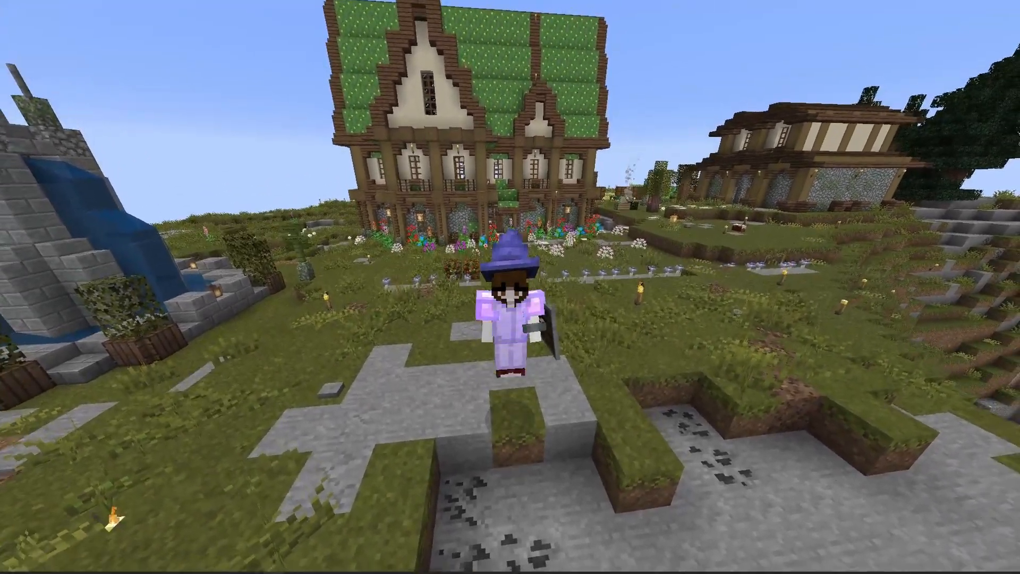
key(d)
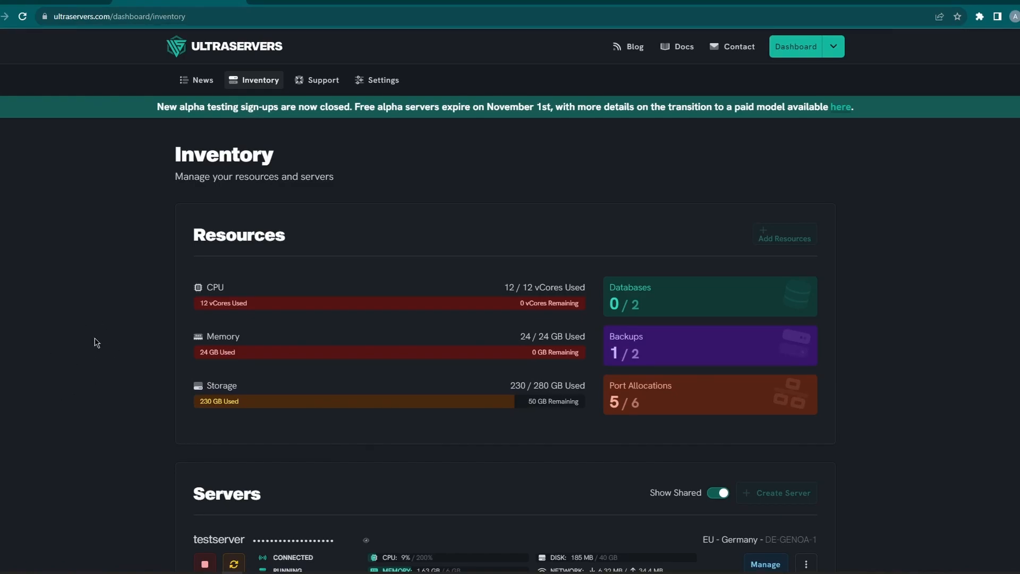
Step: Open the management page of testserver from the inventory and go to its server settings
scroll(168, 270, down, 3)
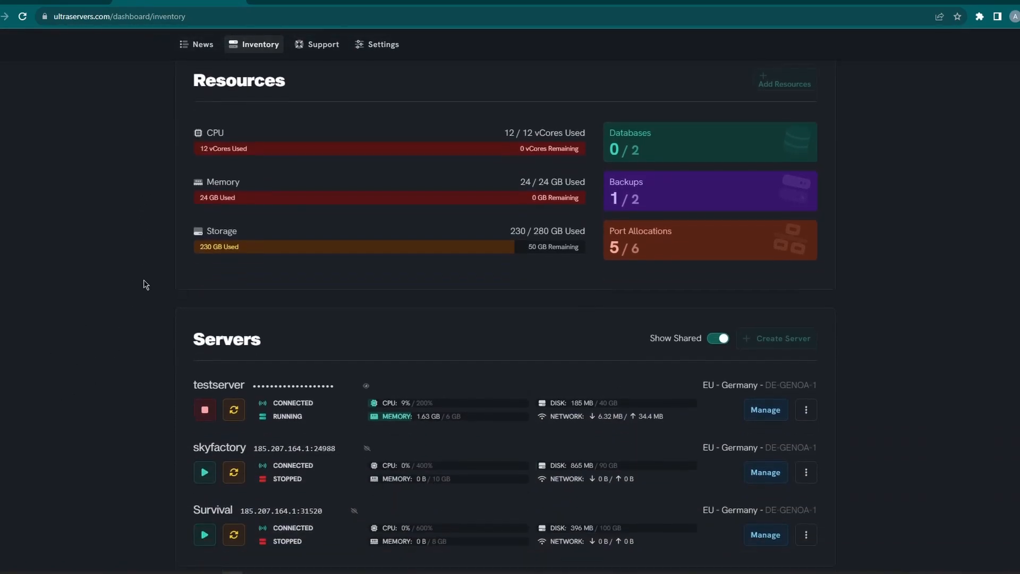
click(775, 395)
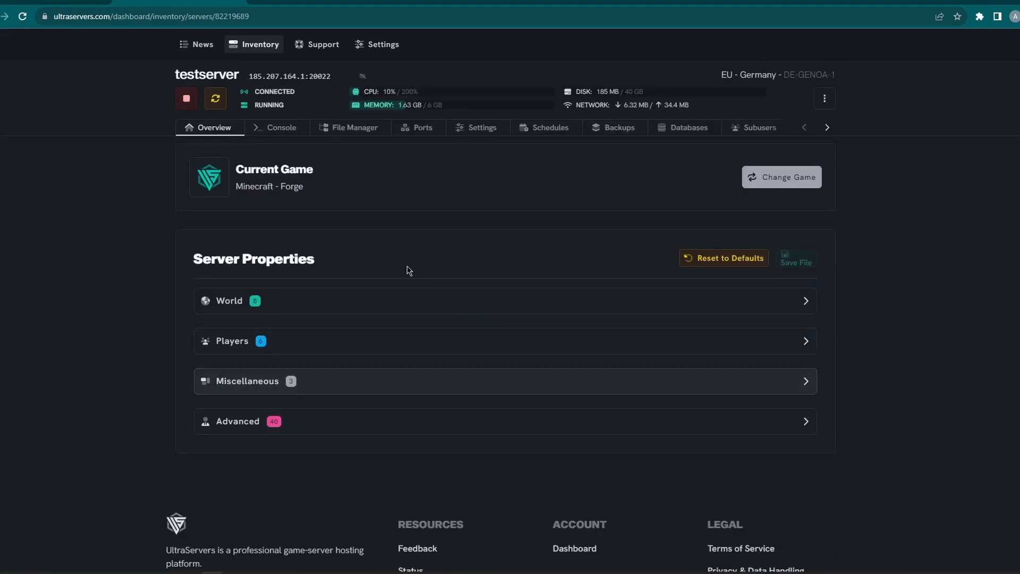
scroll(393, 232, up, 1)
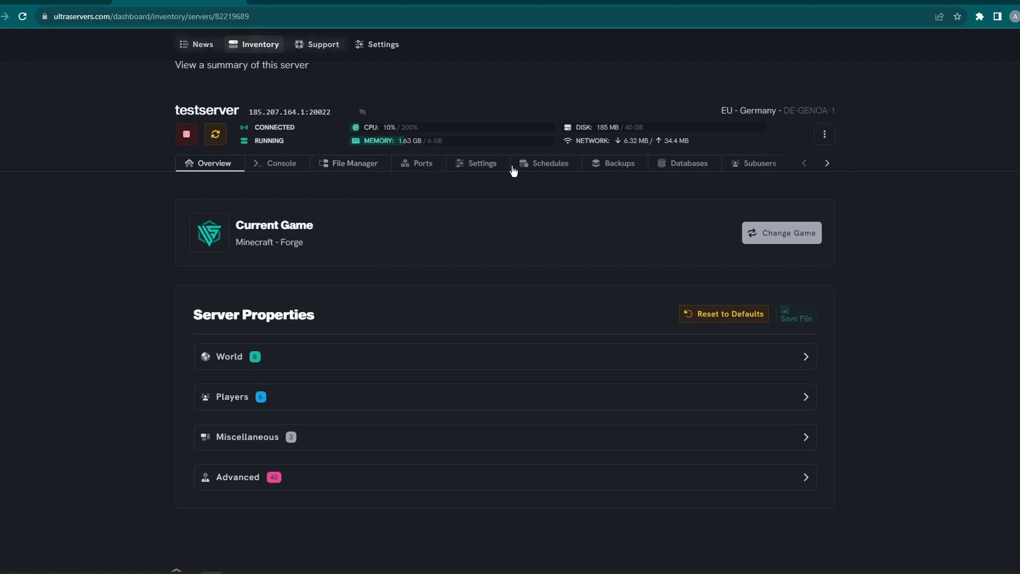
click(486, 166)
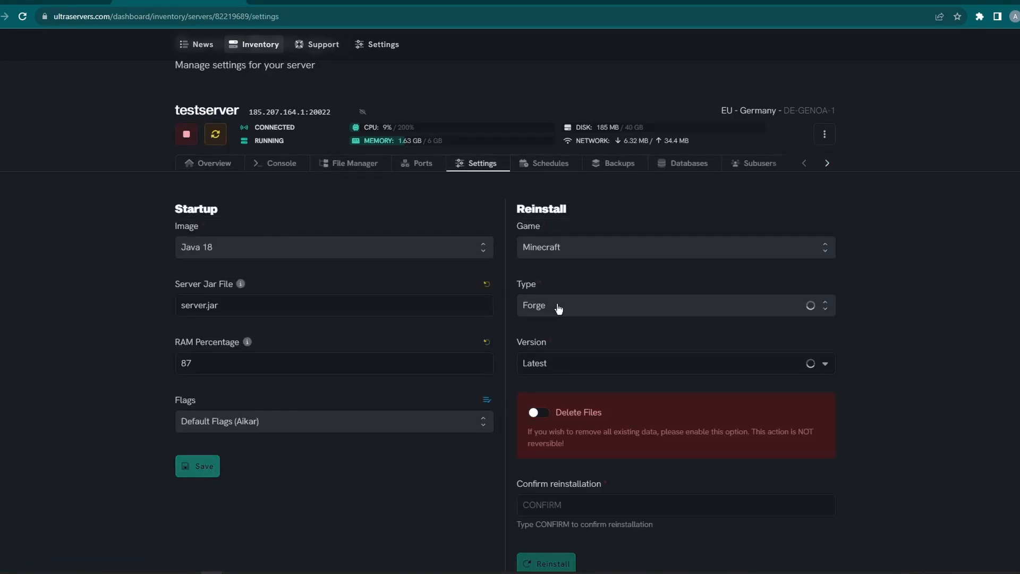
Step: Reinstall the Minecraft server as type Paper, version Latest, with Delete Files enabled and CONFIRM entered as the confirmation
click(581, 296)
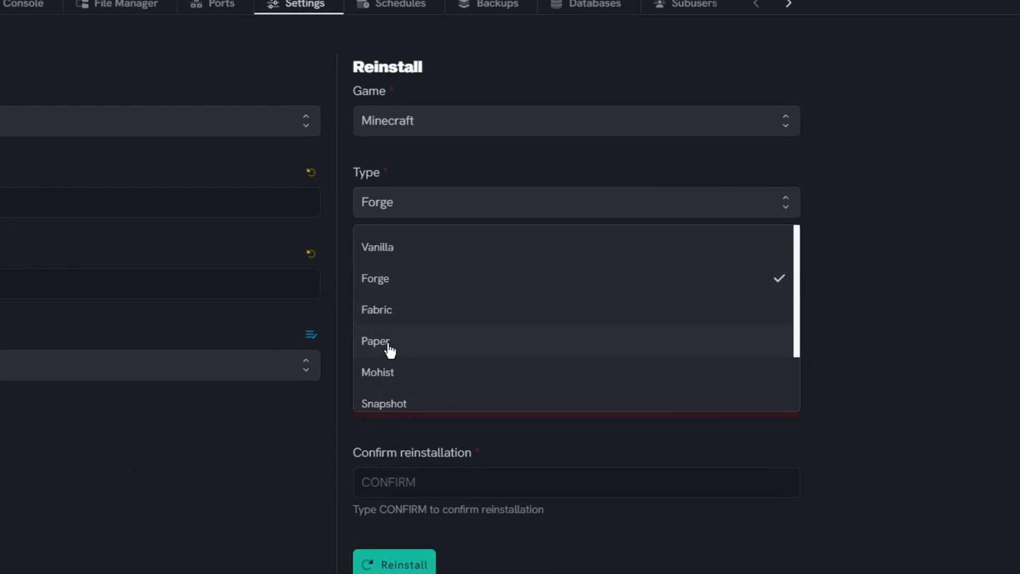
scroll(431, 346, down, 2)
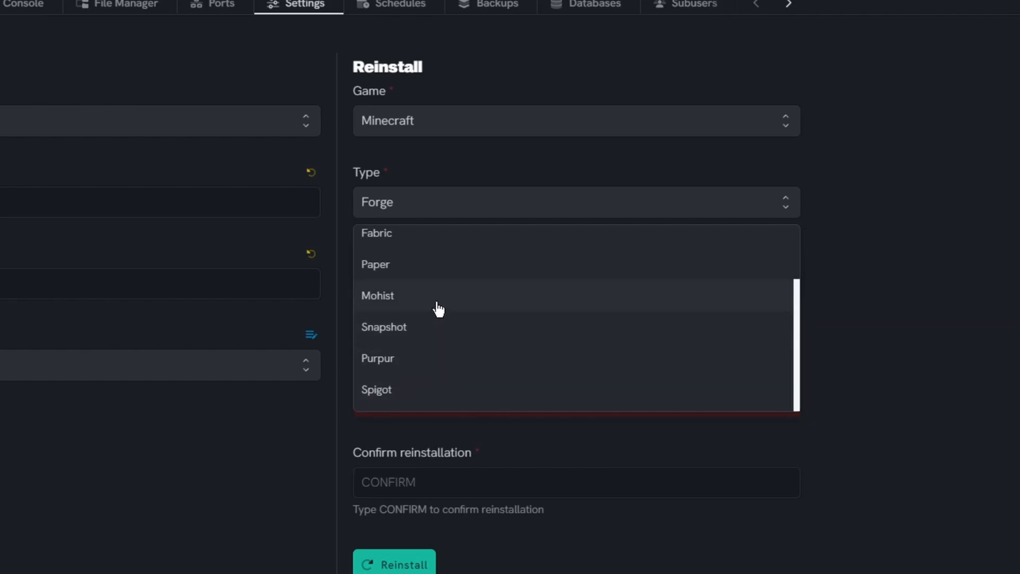
click(440, 272)
click(392, 355)
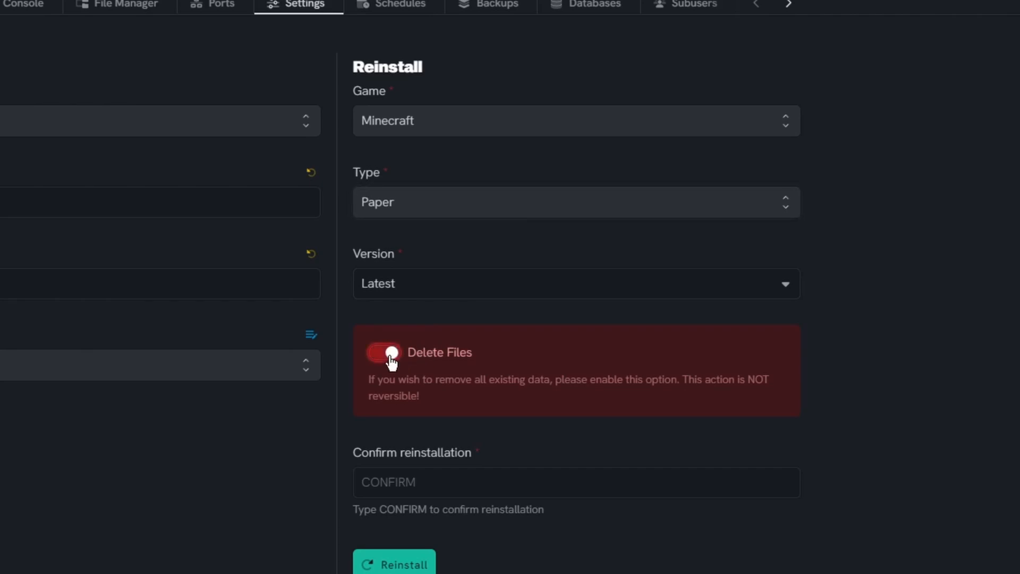
scroll(391, 360, down, 2)
click(398, 391)
text(CONFIRM)
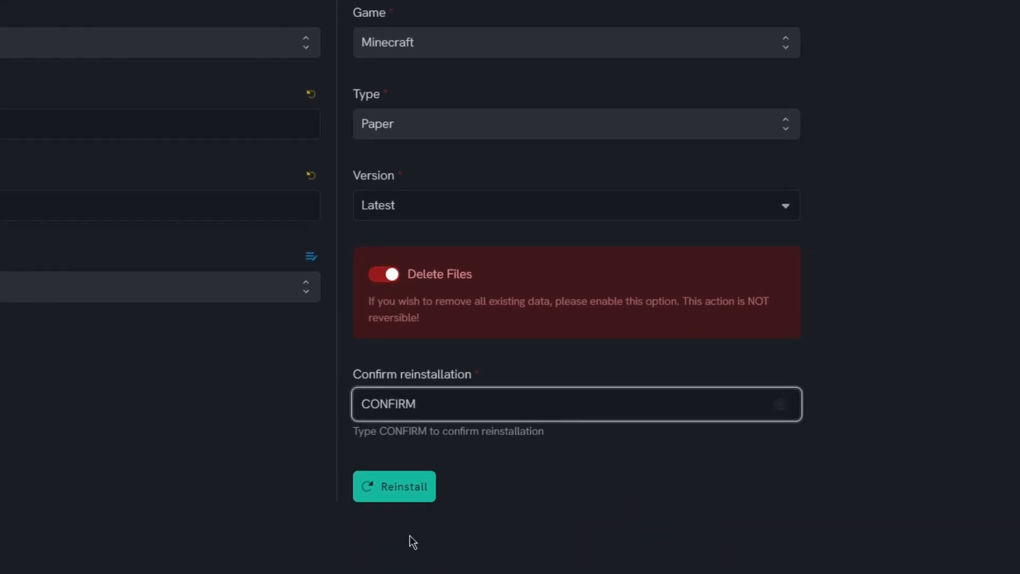
click(408, 494)
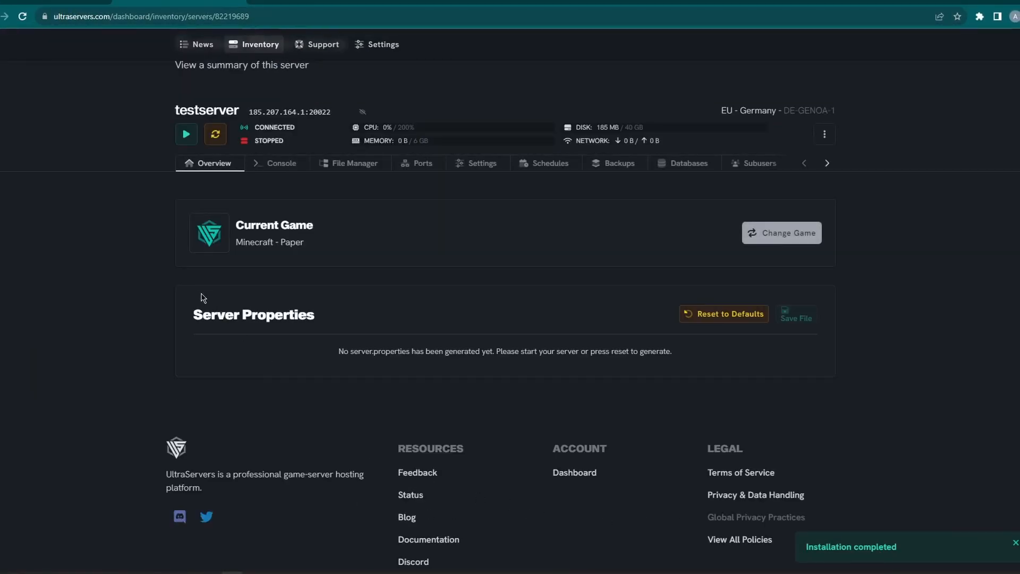
Step: Open the server's plugin catalogue and look through the most downloaded plugins
click(826, 164)
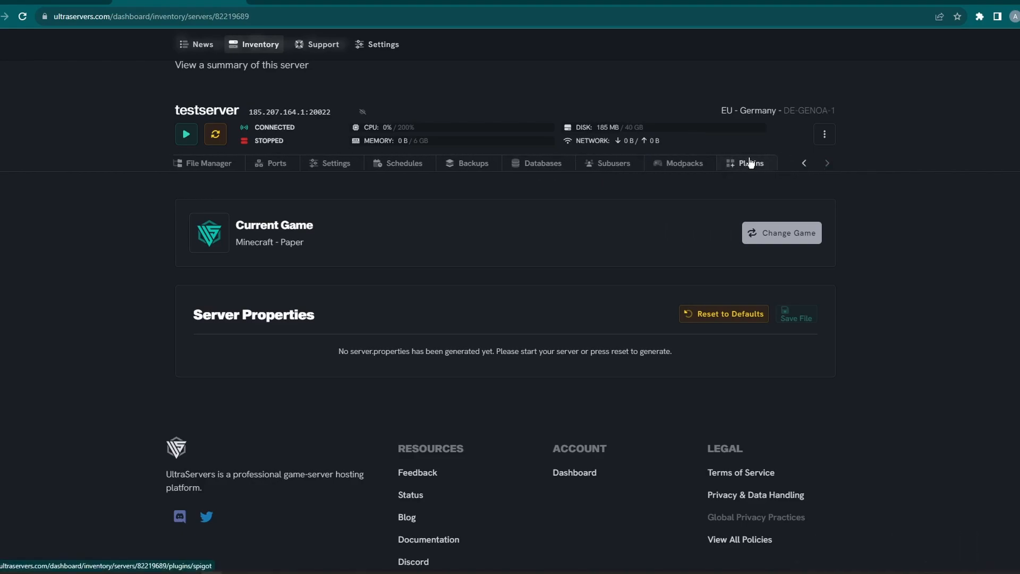
click(748, 163)
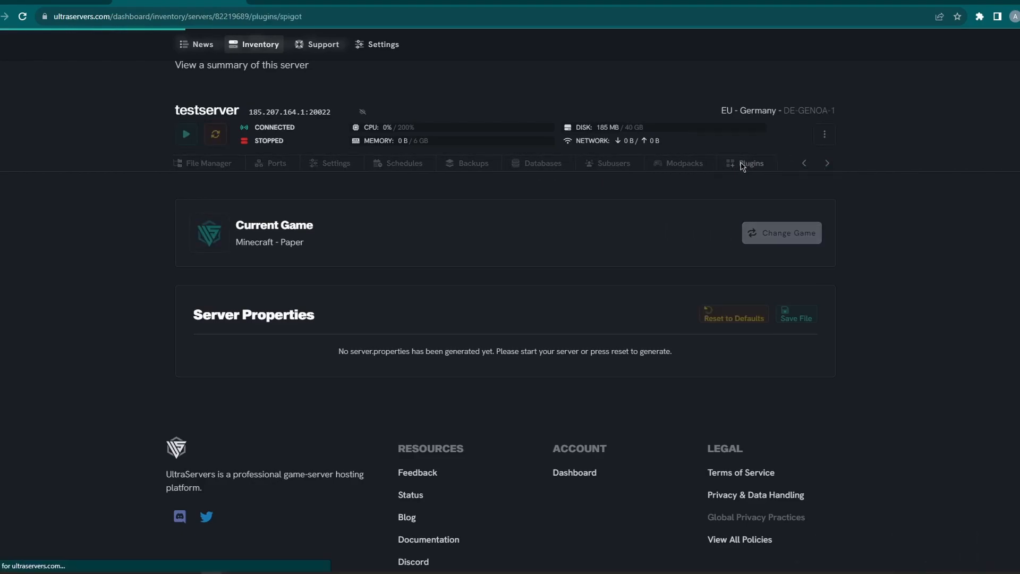
scroll(102, 386, down, 1)
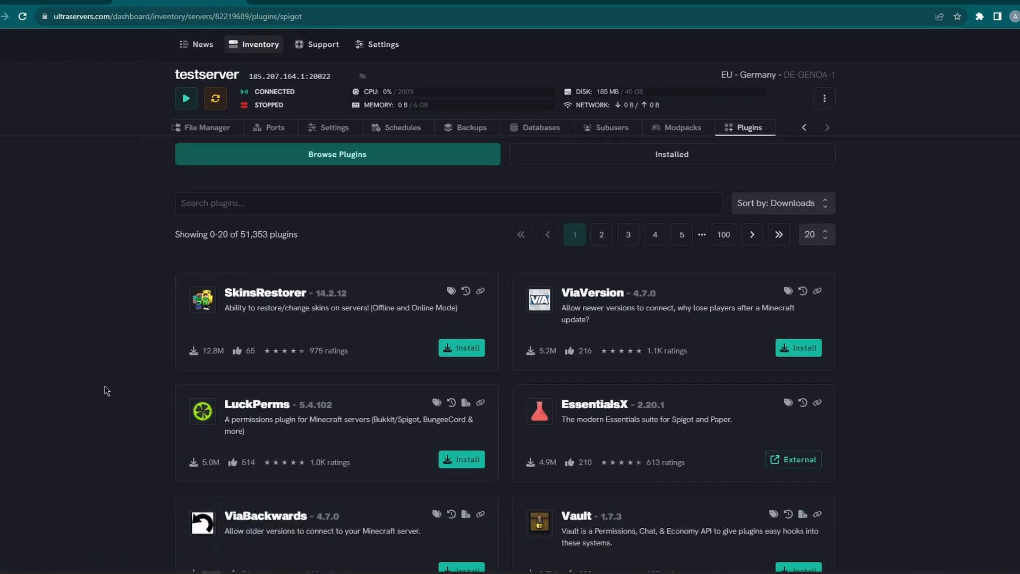
scroll(525, 550, down, 5)
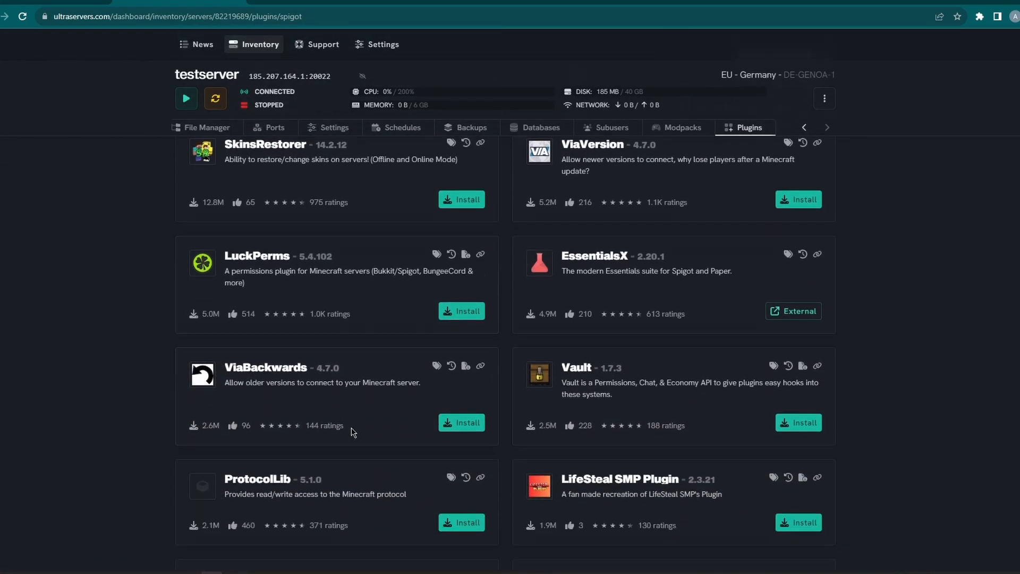
scroll(355, 465, up, 6)
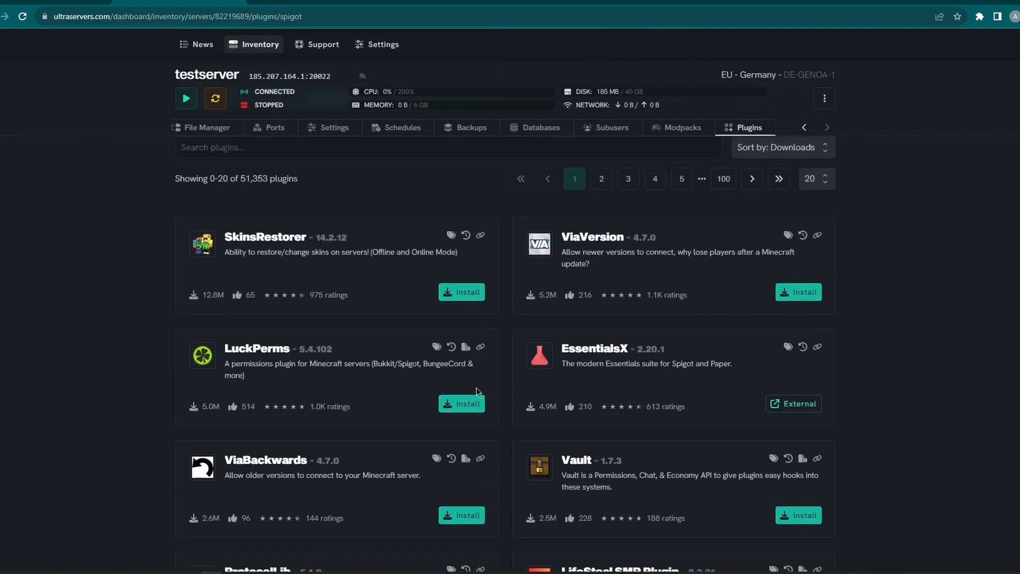
Step: Look at the plugin sorting options, search the catalogue for LUCK and install the LuckPerms plugin
click(776, 290)
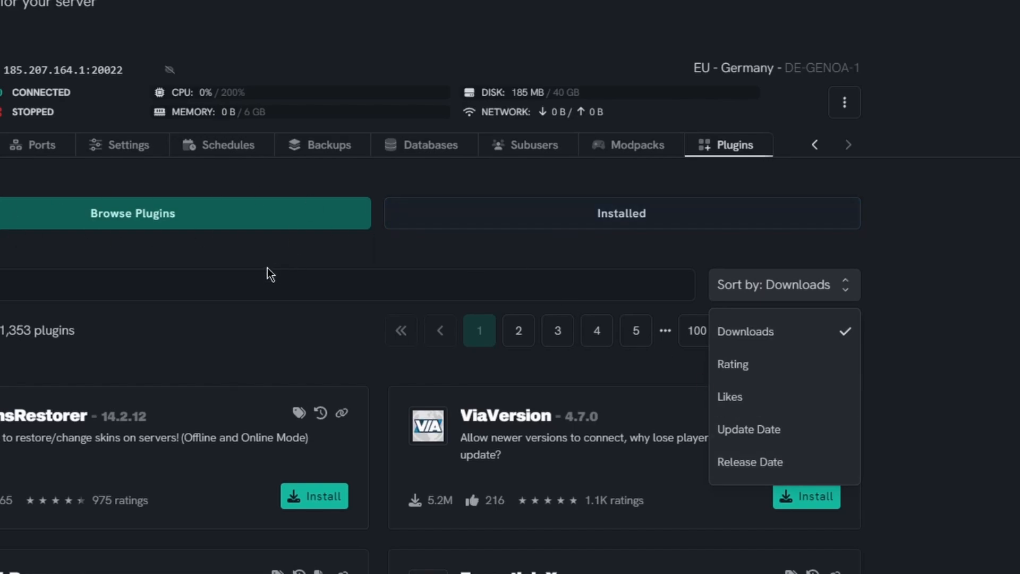
click(246, 282)
text(LUCK)
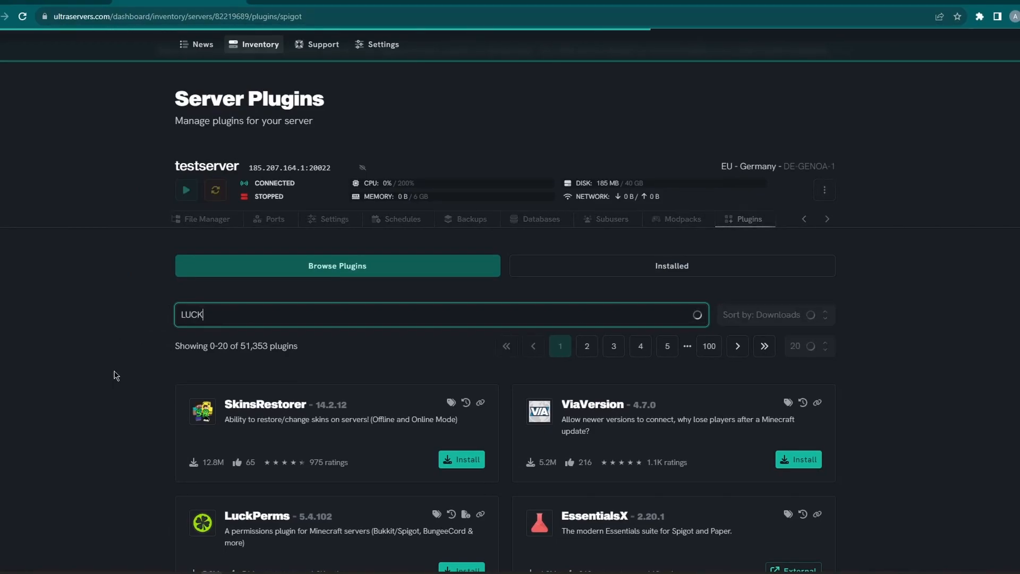
click(448, 462)
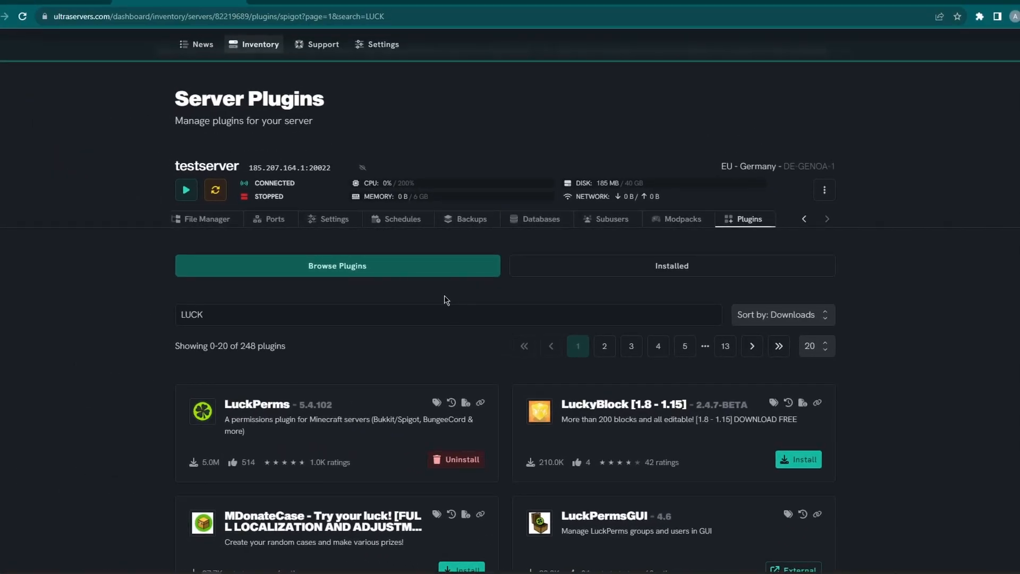
Step: View the installed plugins and open the plugins folder among the server's files
click(584, 269)
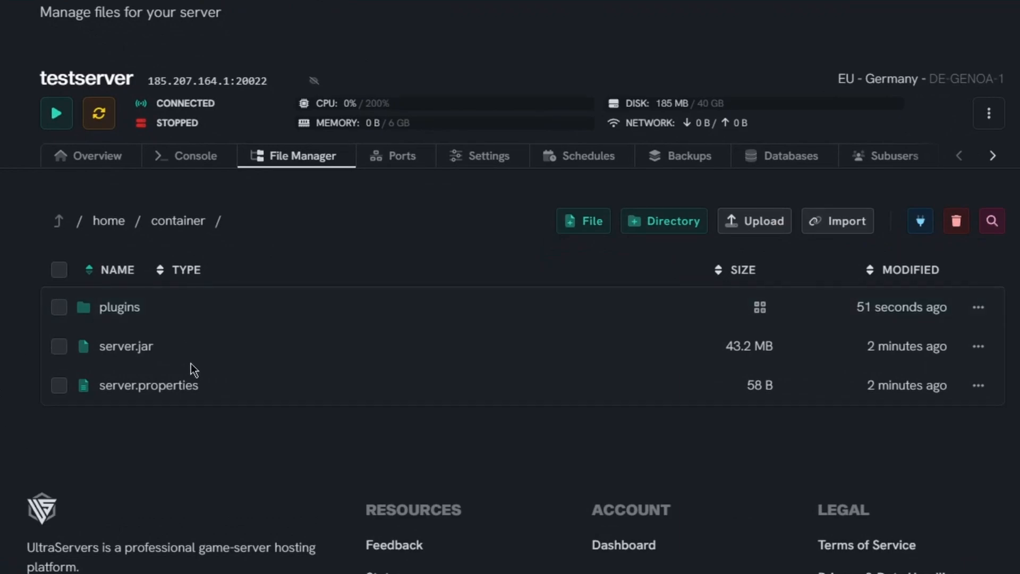
click(187, 311)
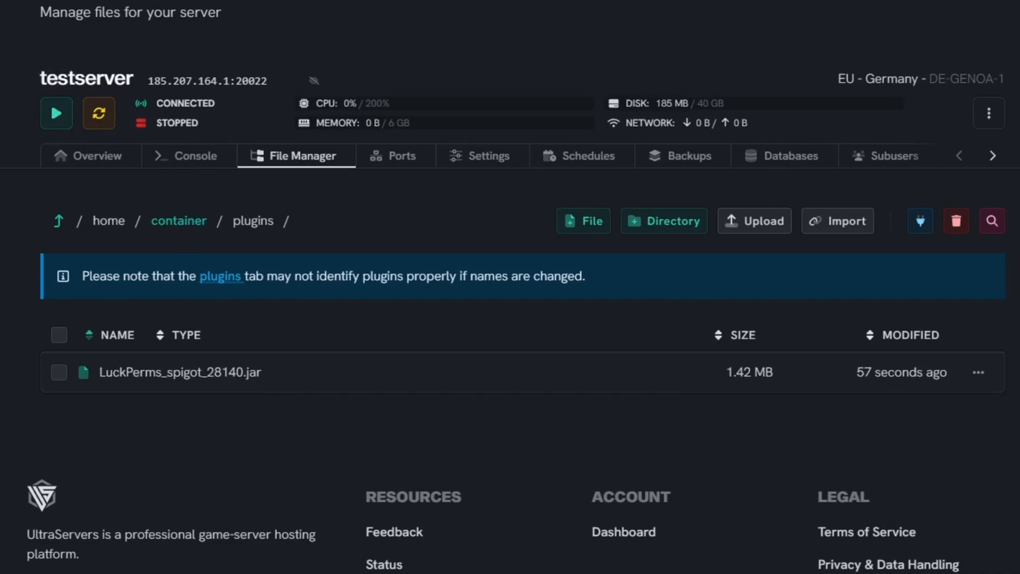
Step: Start testserver and reload the listing of its plugins folder
click(56, 113)
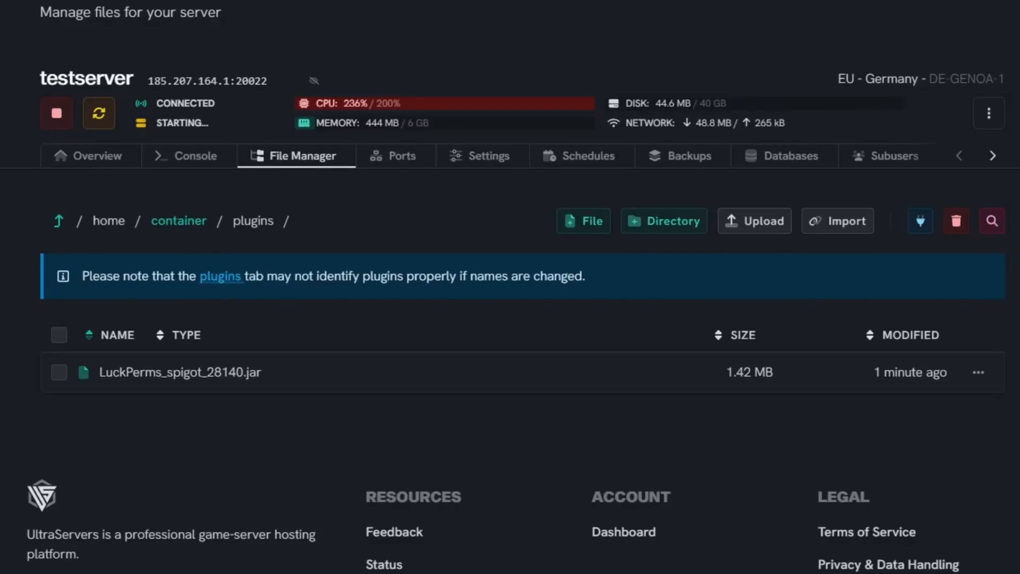
click(707, 314)
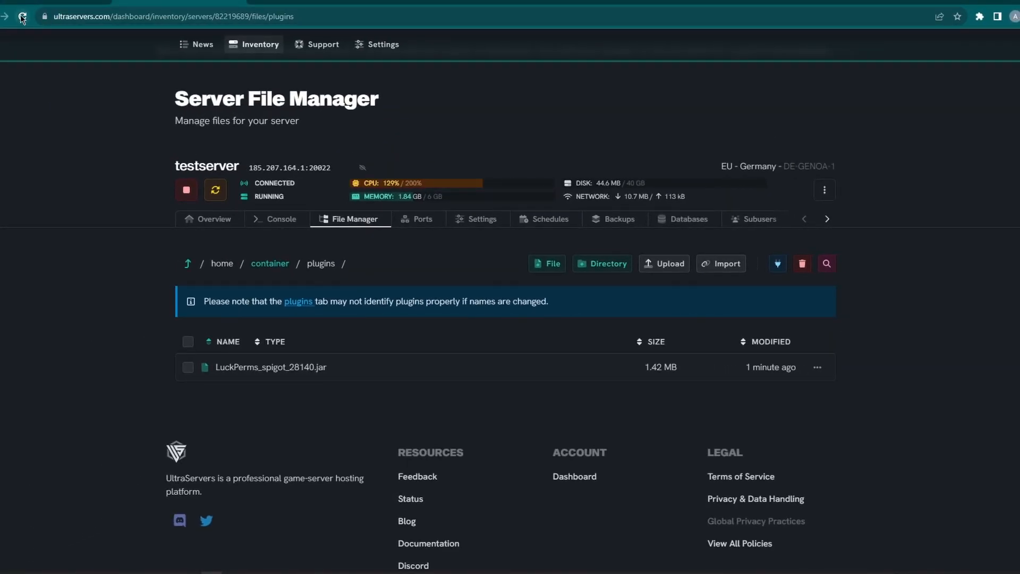
click(22, 16)
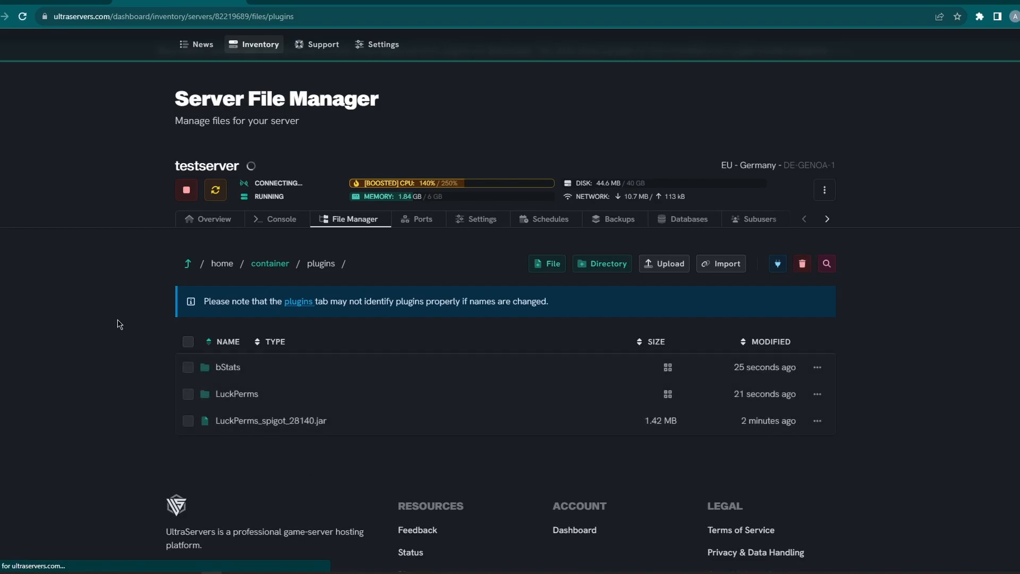
Step: Examine the generated files in the container folder, and open the LuckPerms folder inside plugins
click(261, 265)
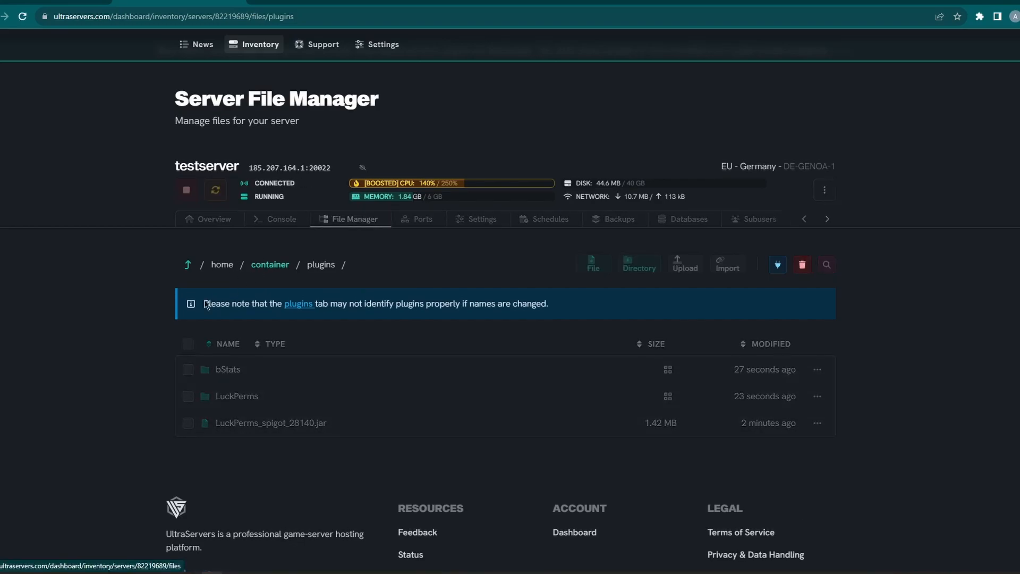
scroll(146, 341, down, 5)
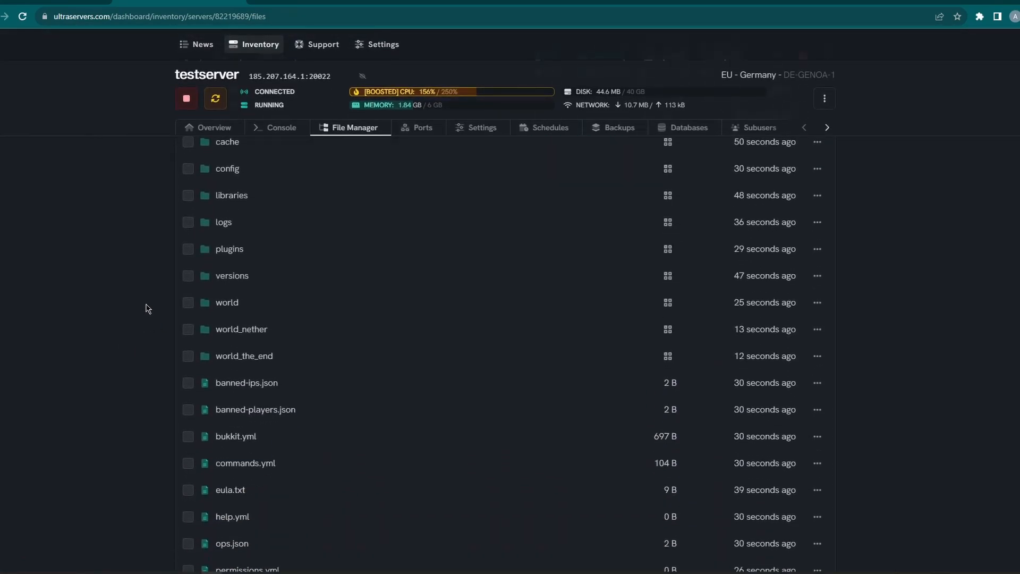
scroll(207, 495, down, 5)
scroll(271, 446, up, 6)
scroll(267, 476, up, 3)
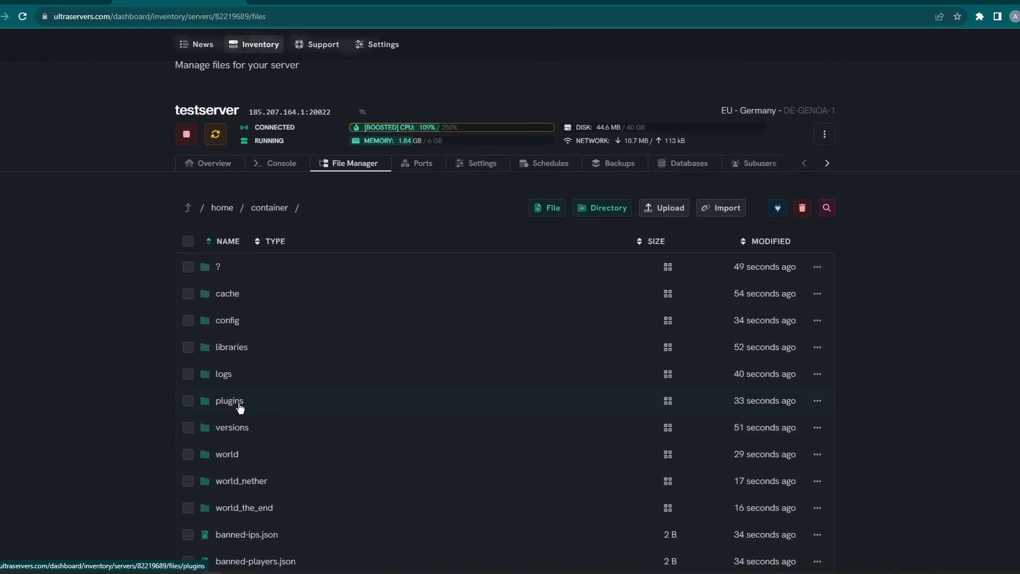
click(241, 406)
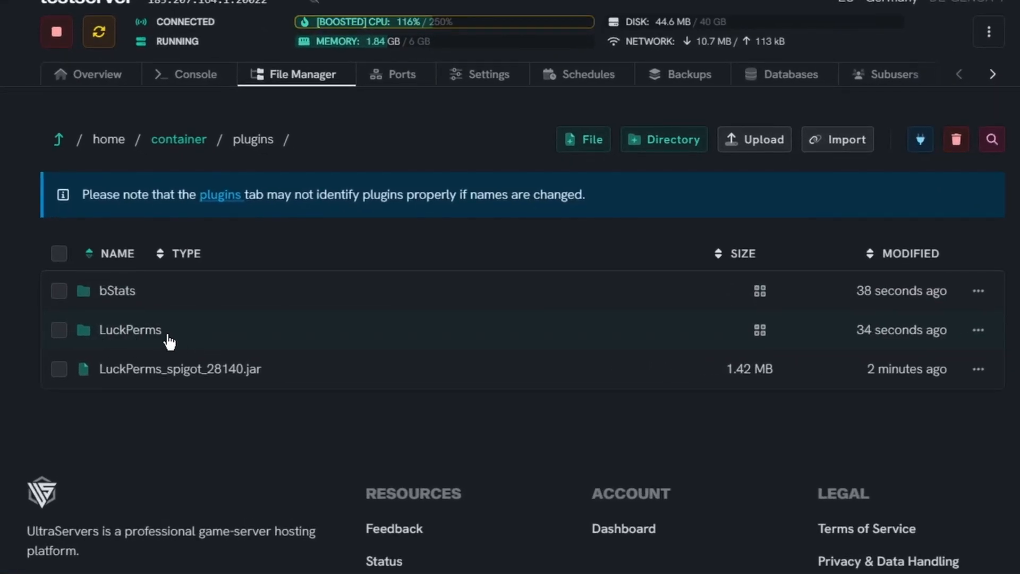
click(168, 338)
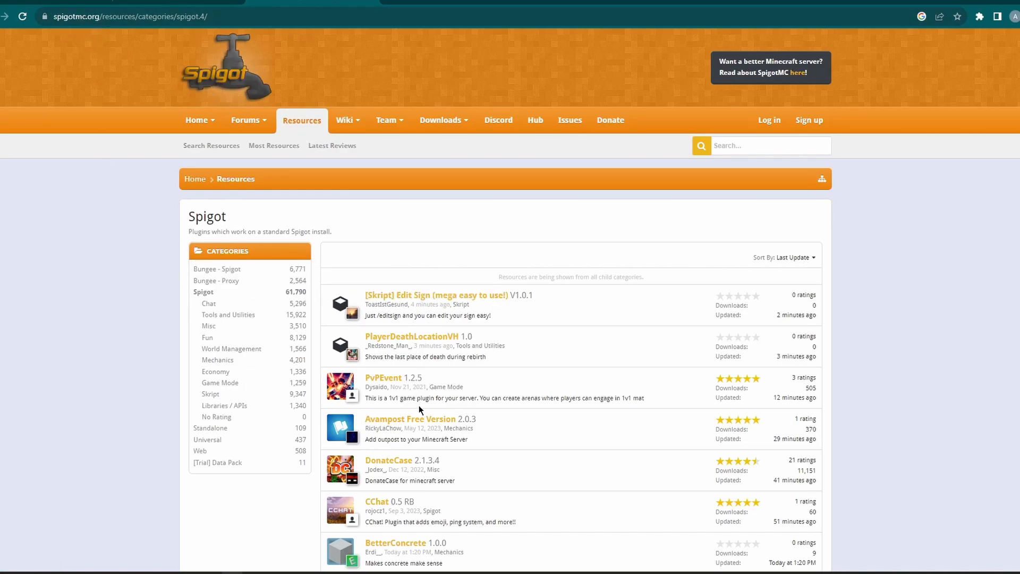
Step: On the SpigotMC website, sort the Spigot resources by rating and download the LevelledMobs 3.12.0 b777 plugin
click(810, 259)
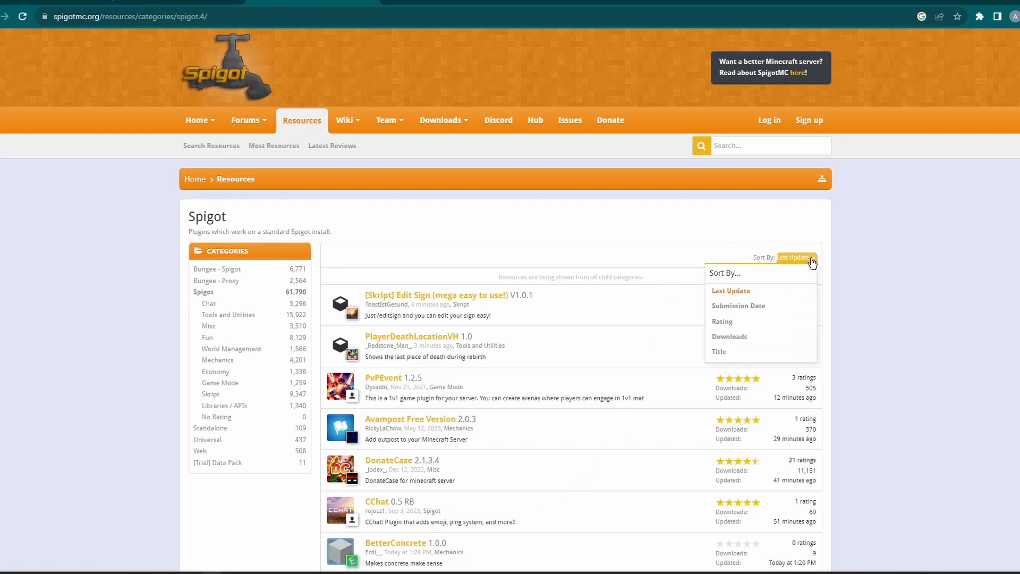
click(726, 321)
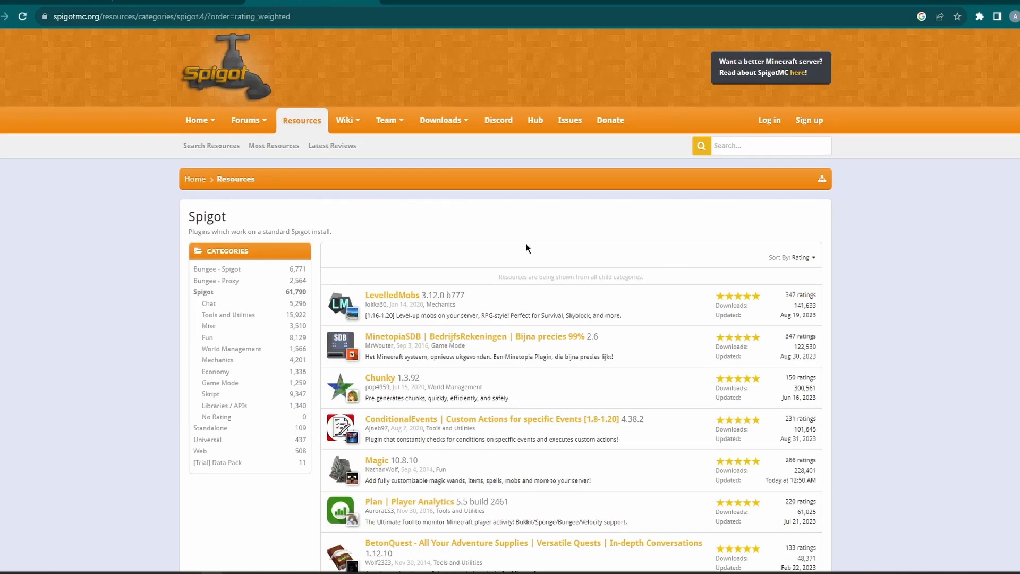
scroll(563, 252, down, 1)
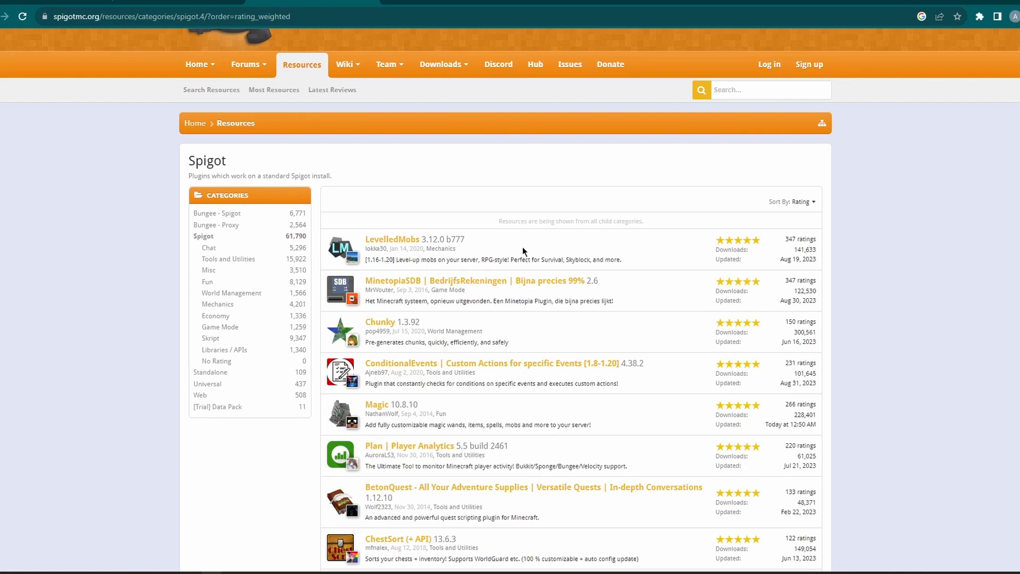
click(388, 240)
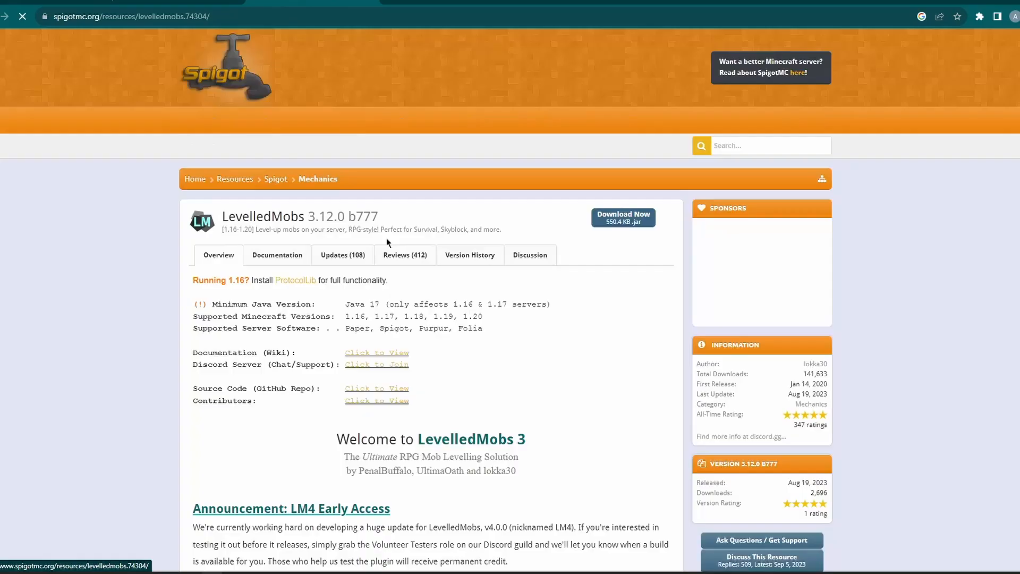
scroll(586, 265, down, 1)
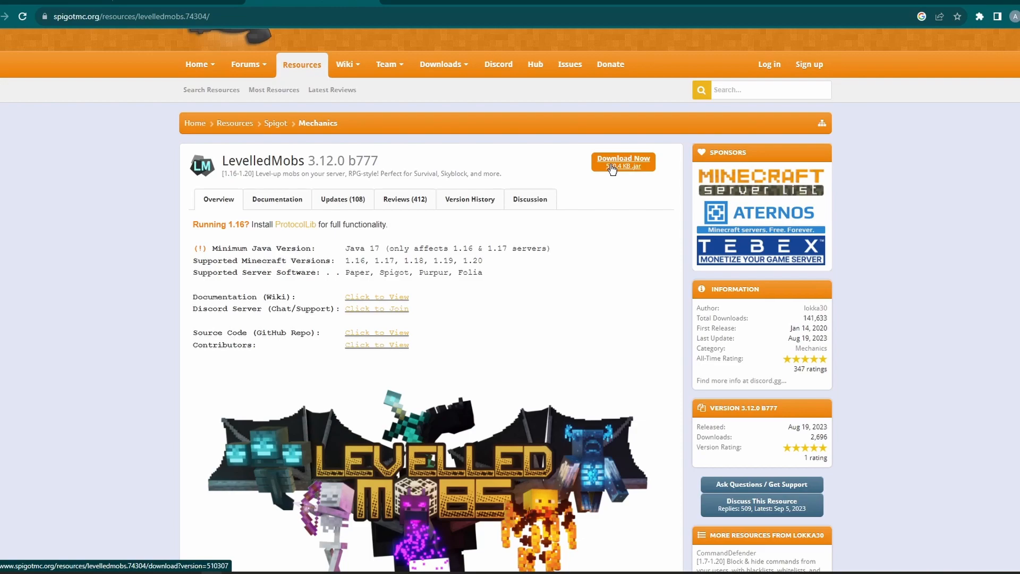
click(612, 167)
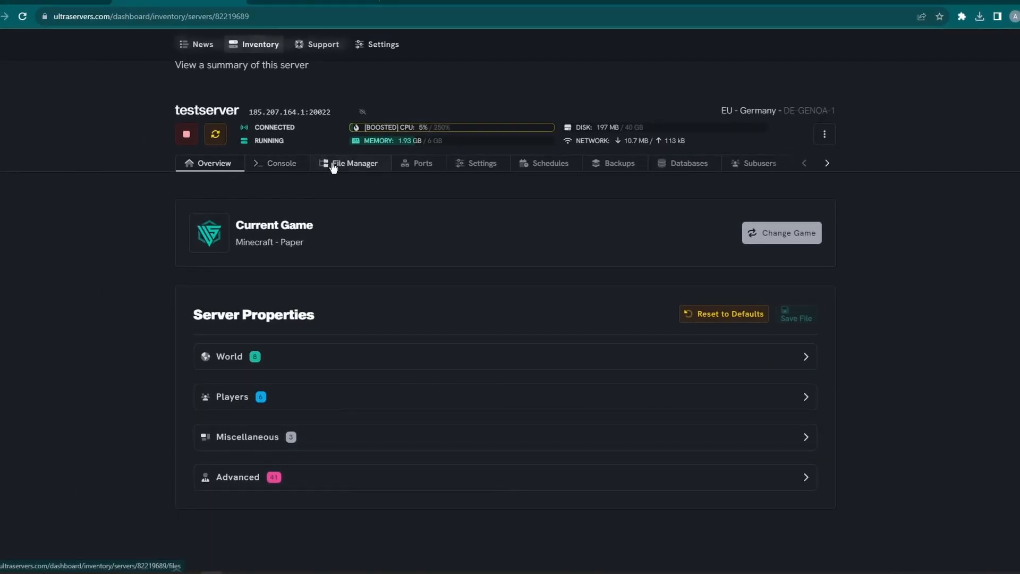
Step: Switch back to the UltraServers dashboard and stop testserver
click(185, 138)
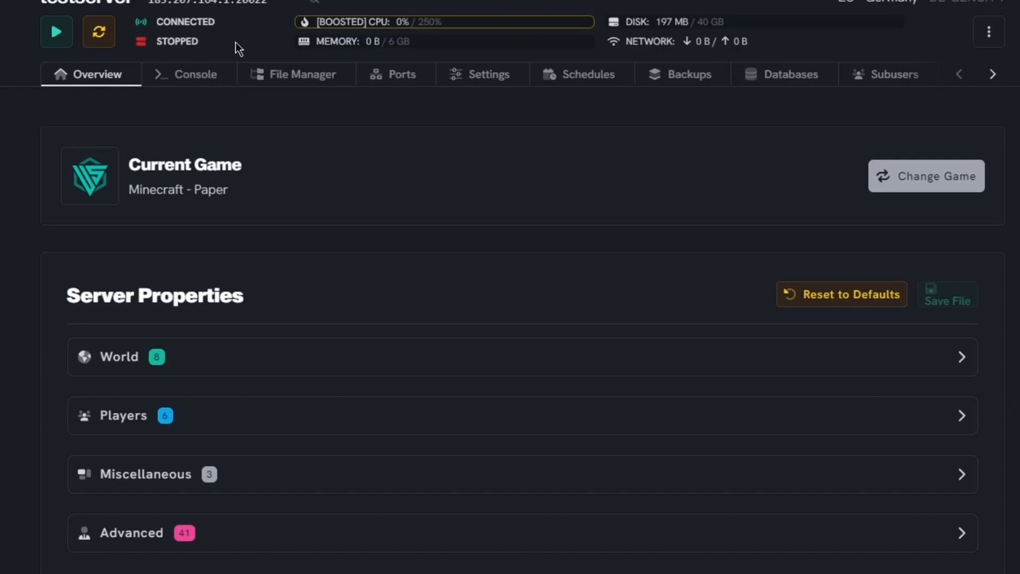
Step: Open testserver's plugins folder and upload the downloaded LevelledMobs-3.12.0 b777.jar into it
click(279, 79)
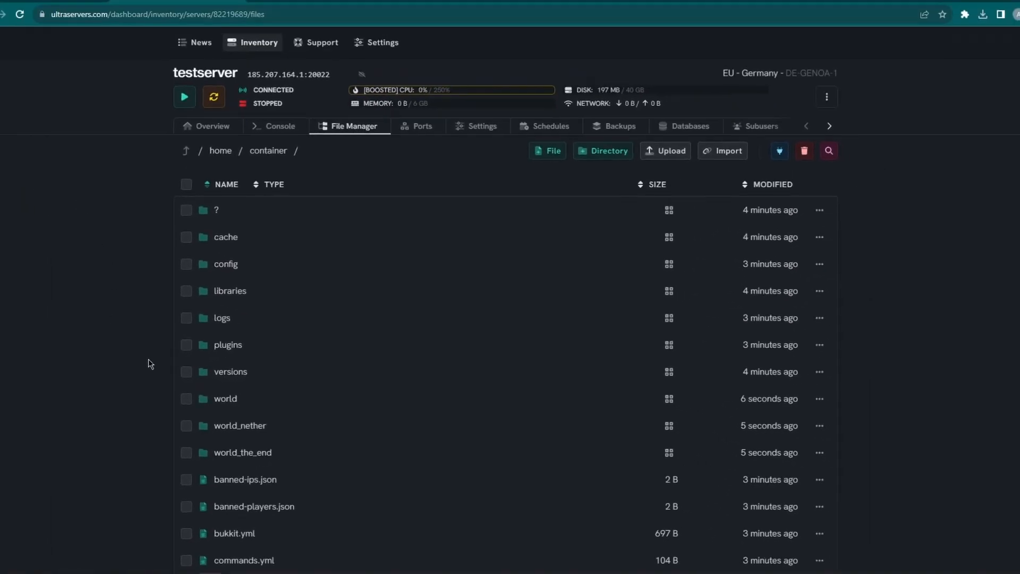
click(281, 347)
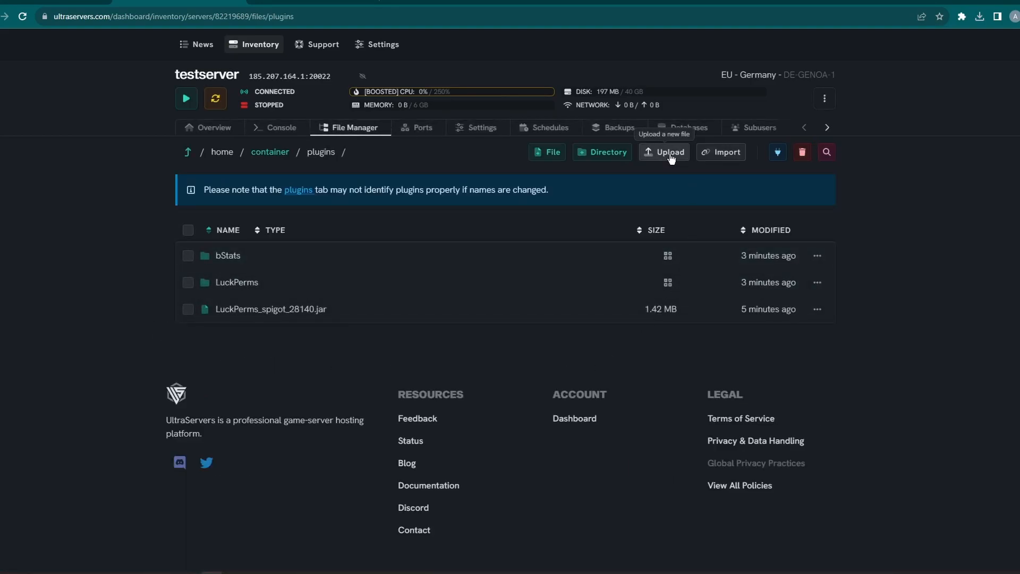
click(980, 17)
drag(898, 66, 399, 304)
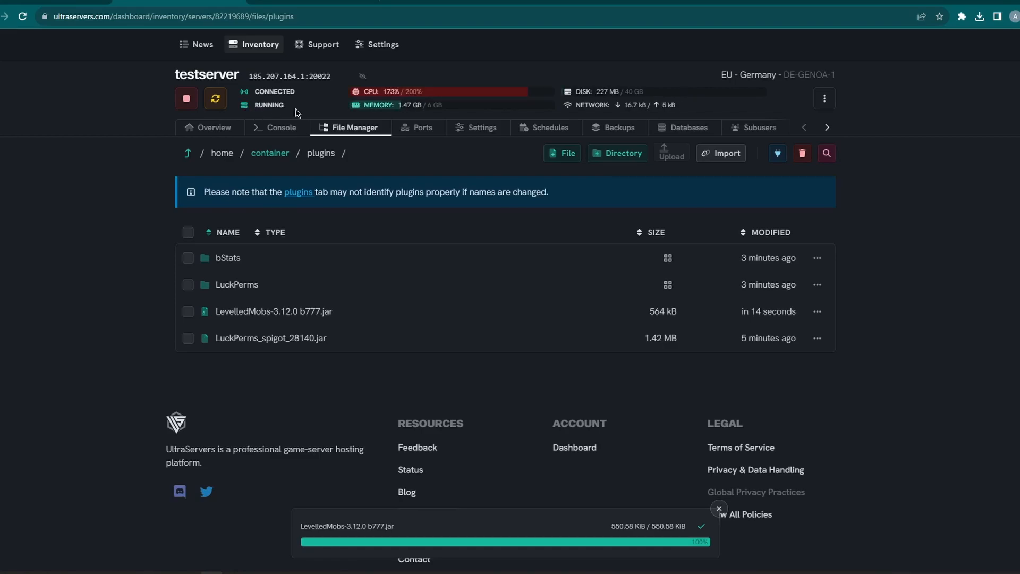
Step: Reload the plugins folder listing and open the generated LevelledMobs folder
click(22, 16)
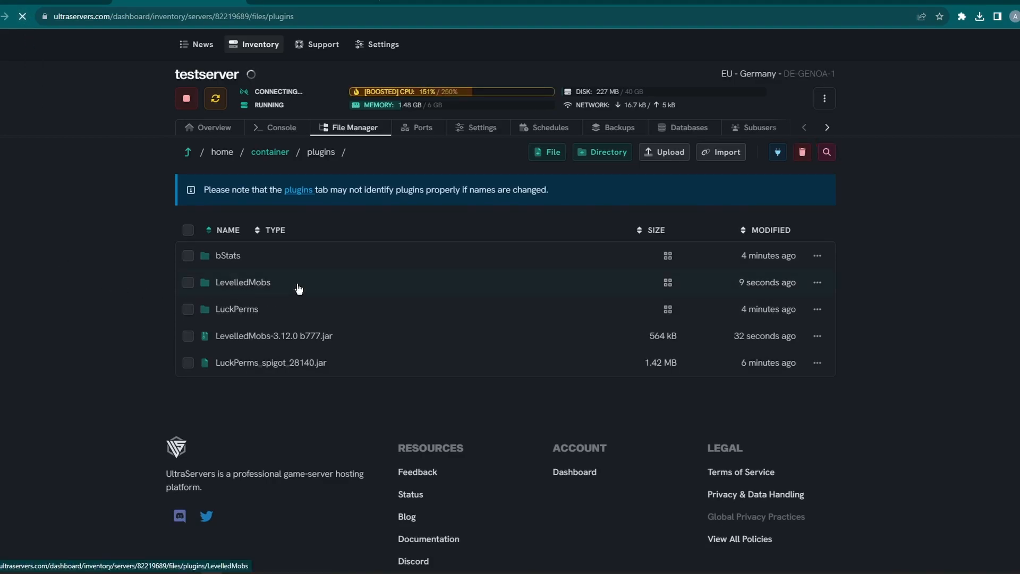
click(241, 285)
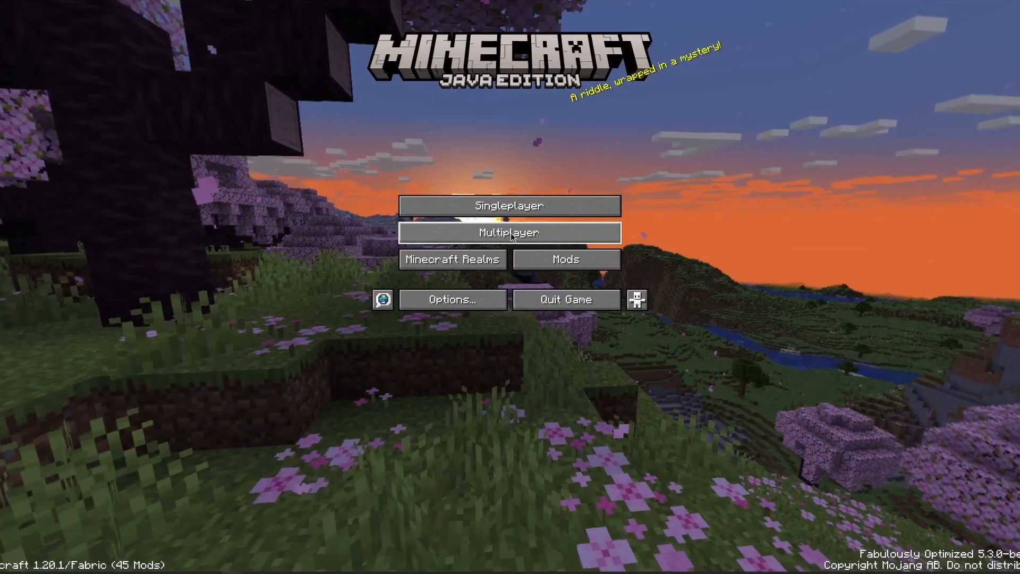
Step: Switch to Minecraft and join the multiplayer server by direct connection to 185.207.164.1:20022
click(511, 234)
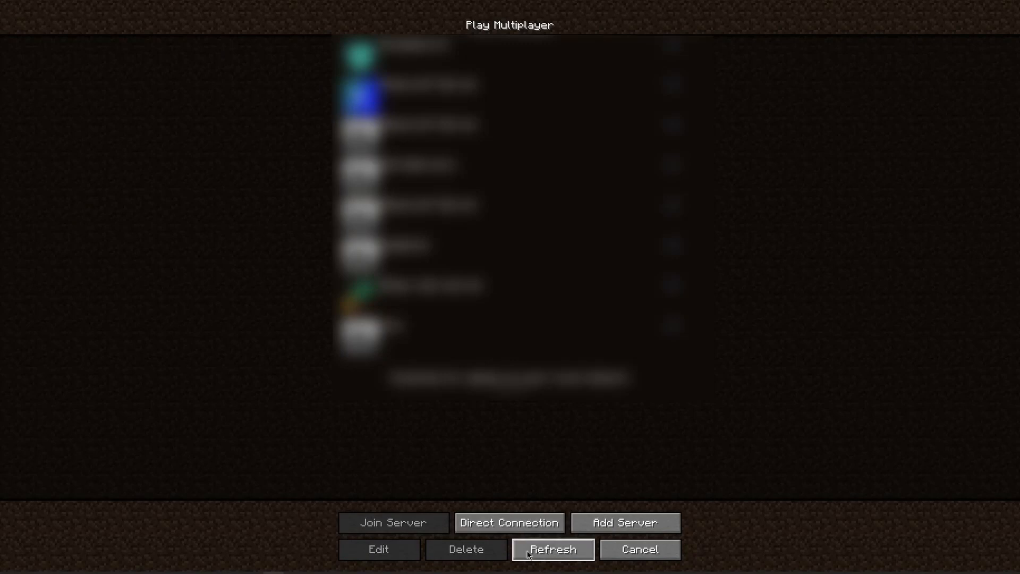
click(523, 527)
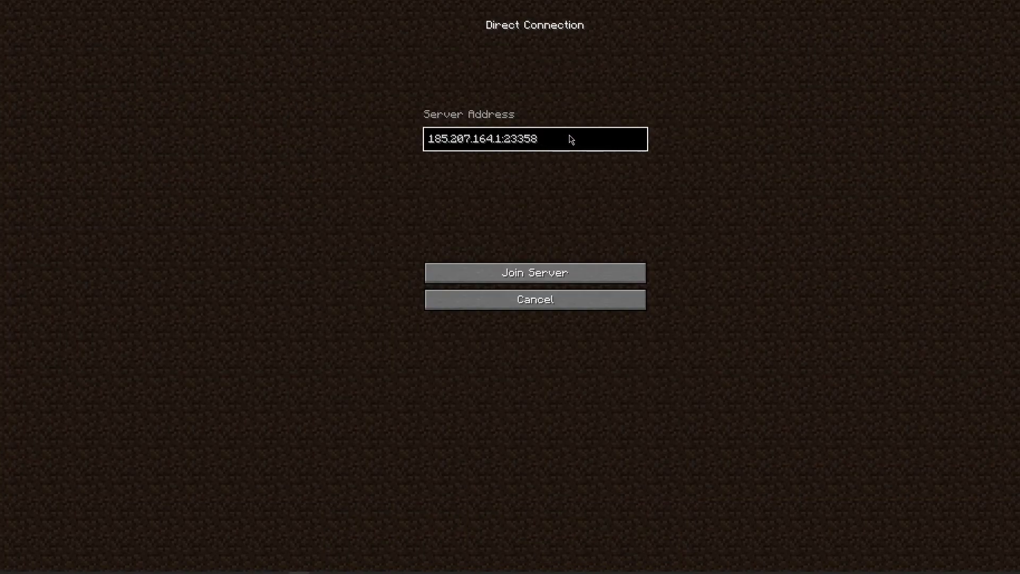
key(BackSpace)
key(BackSpace)
key(BackSpace)
key(BackSpace)
key(BackSpace)
key(BackSpace)
key(BackSpace)
key(BackSpace)
key(BackSpace)
key(BackSpace)
key(BackSpace)
key(BackSpace)
key(BackSpace)
key(BackSpace)
key(BackSpace)
key(BackSpace)
key(BackSpace)
key(BackSpace)
text(185.207.164.1:20022)
click(572, 272)
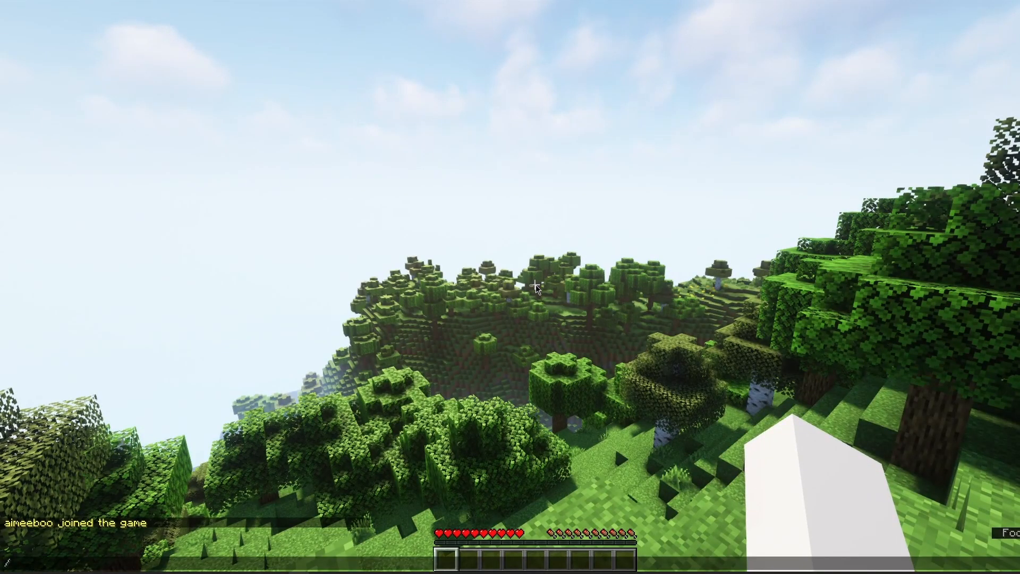
Step: Look through the in-game command suggestions starting with /l for LevelledMobs and LuckPerms commands, and close the chat
text(/leveledmobs)
key(Down)
key(Down)
key(Down)
key(Down)
key(Down)
key(Down)
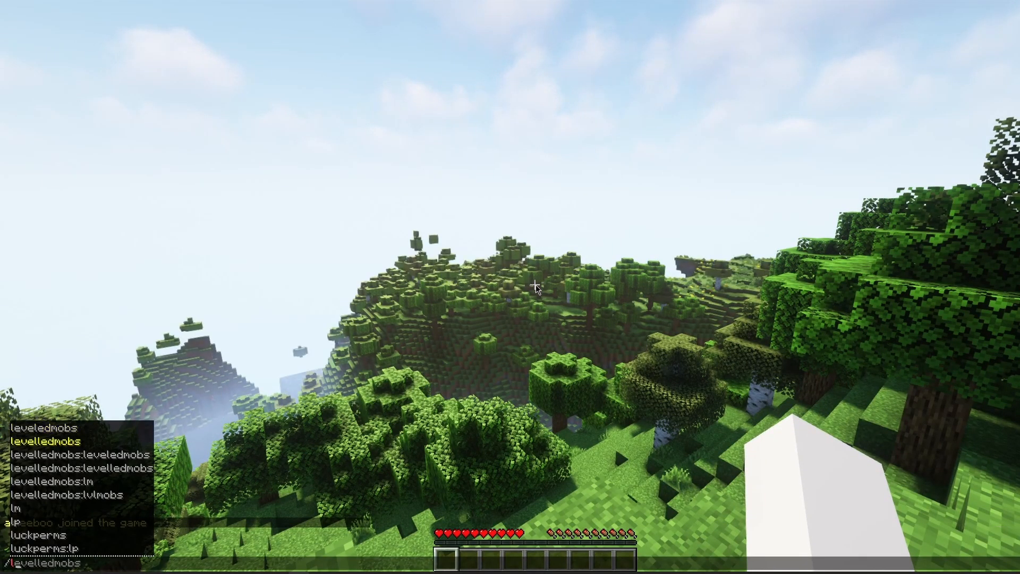
key(Up)
key(Up)
key(Up)
key(Up)
key(Up)
key(Up)
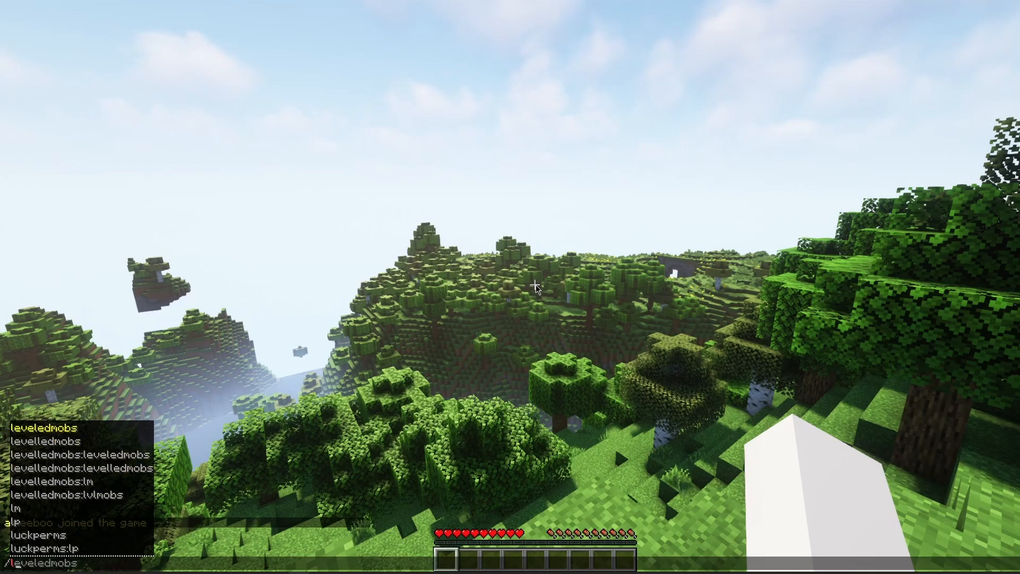
key(Down)
key(Down)
key(Down)
key(Down)
key(Down)
key(Down)
key(Down)
key(Down)
key(Down)
key(Down)
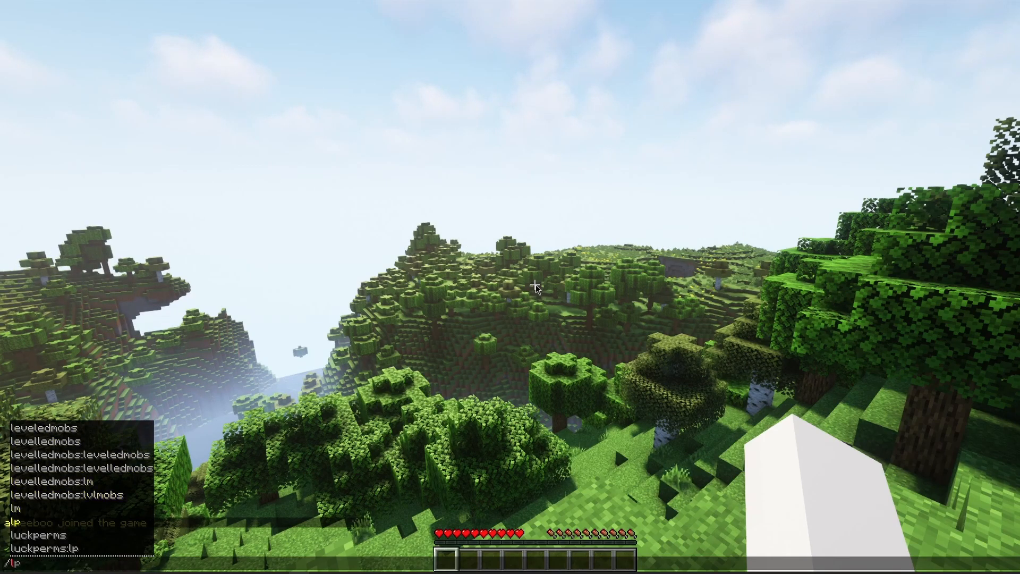
key(Down)
key(Down)
key(Down)
key(Down)
key(Down)
key(Up)
key(Up)
key(Up)
key(Up)
key(Up)
key(Up)
key(Up)
key(Up)
key(Up)
key(Up)
key(Up)
key(Up)
key(Up)
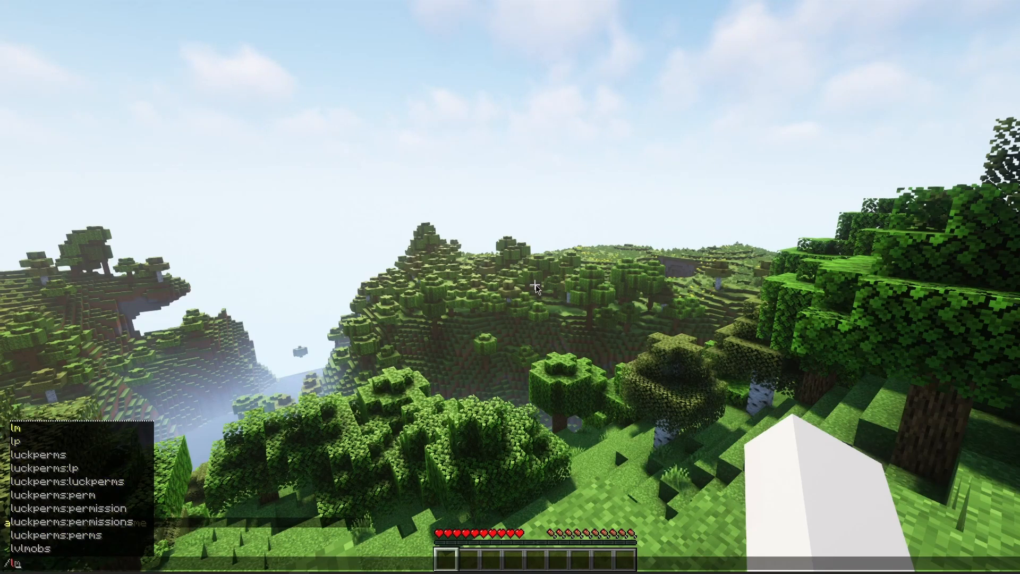
key(Up)
key(Up)
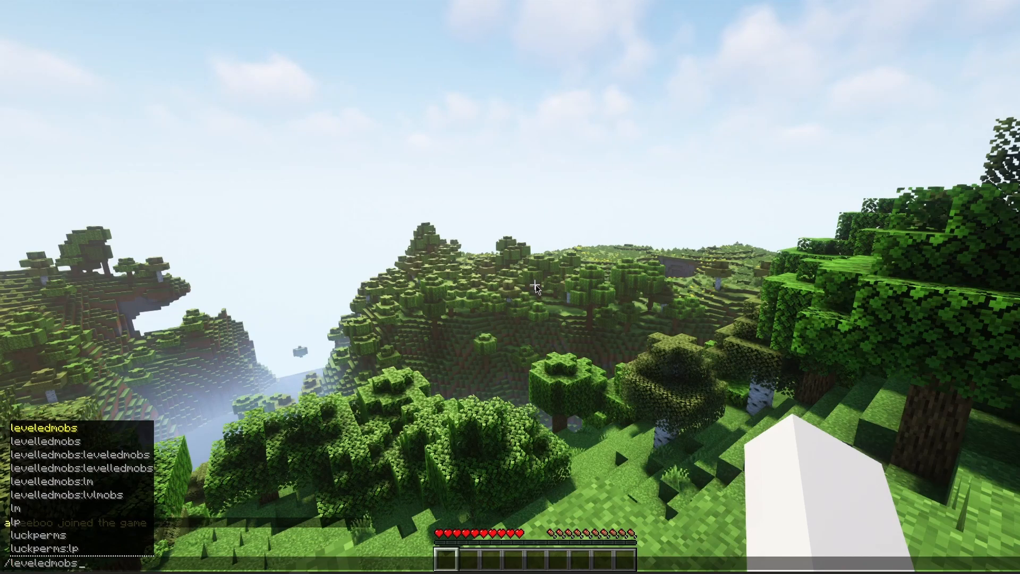
key(Escape)
key(Escape)
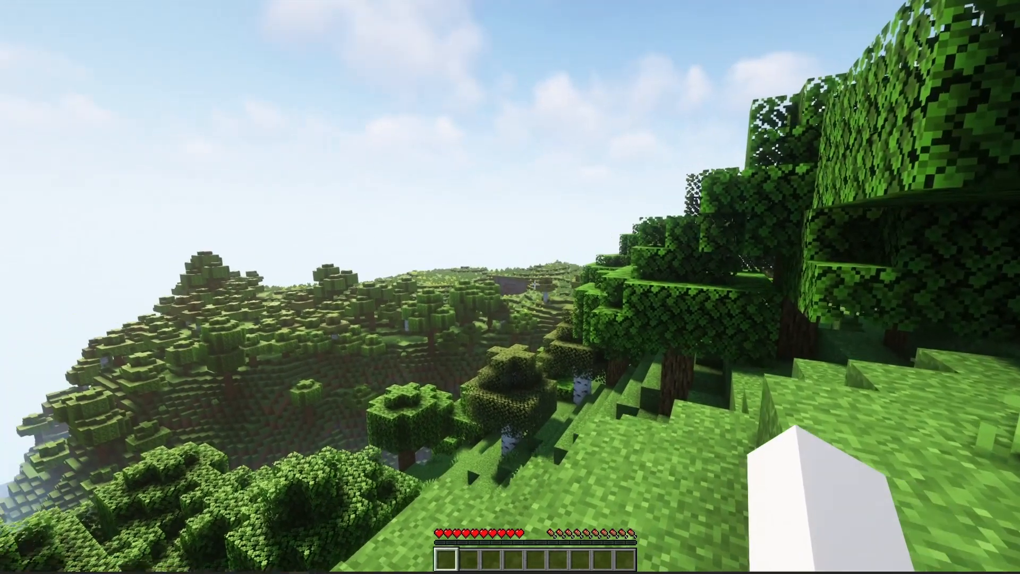
Step: Show the LevelledMobs command help with /leveledmobs and go through the /l suggestions as far as lm, leaving the chat without running it
text(/l)
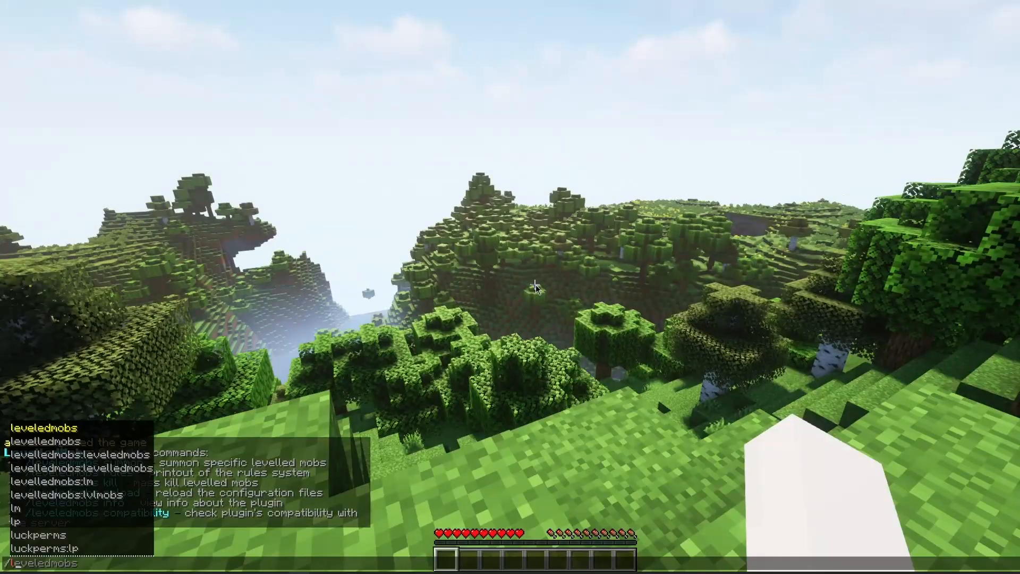
key(Down)
key(Down)
key(Down)
key(Down)
key(Down)
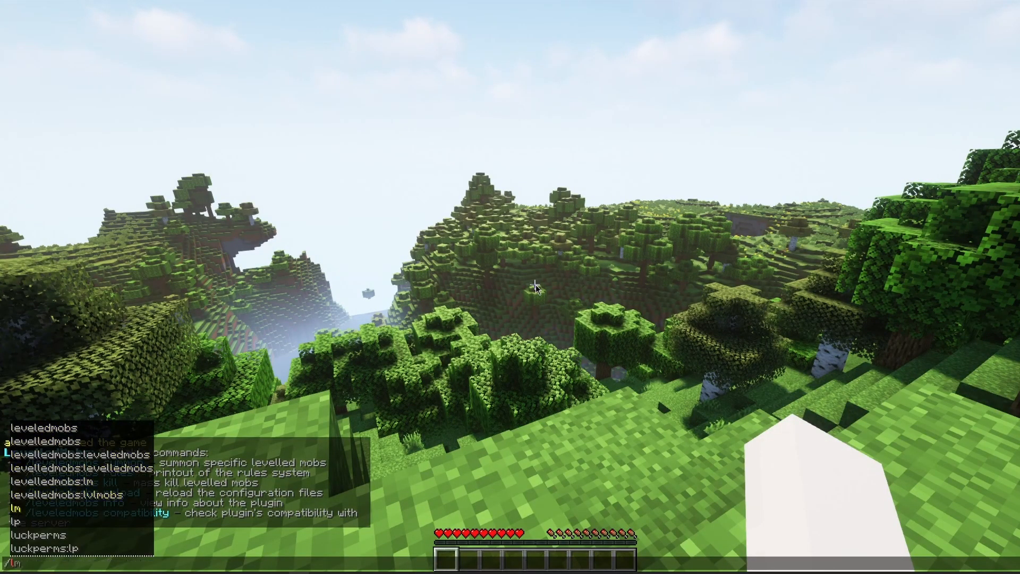
key(Escape)
key(Escape)
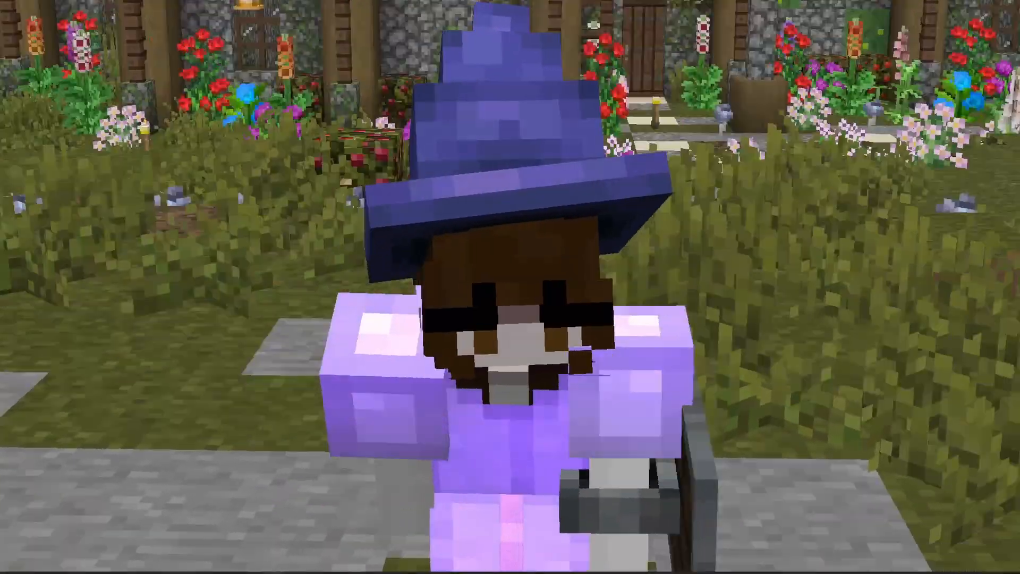